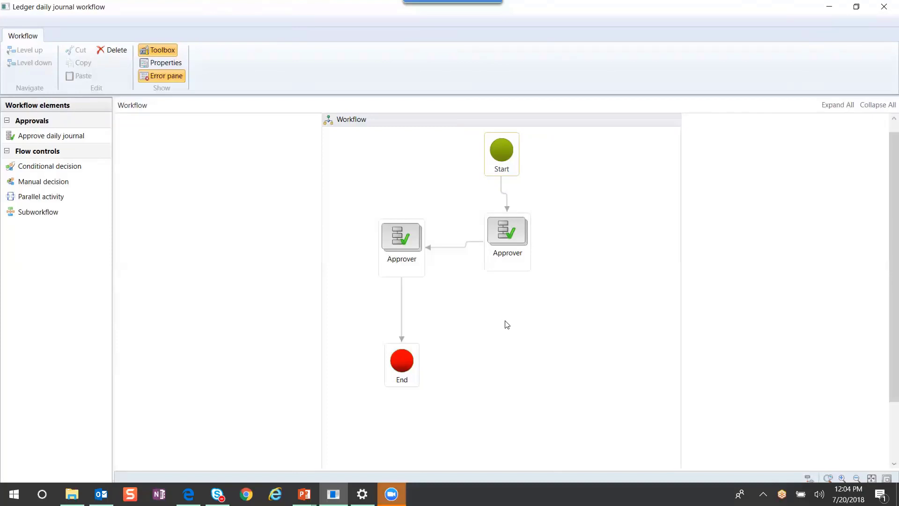
Delete the connector between the two Approvers and the connector from Start to the Approver
left_click(463, 248)
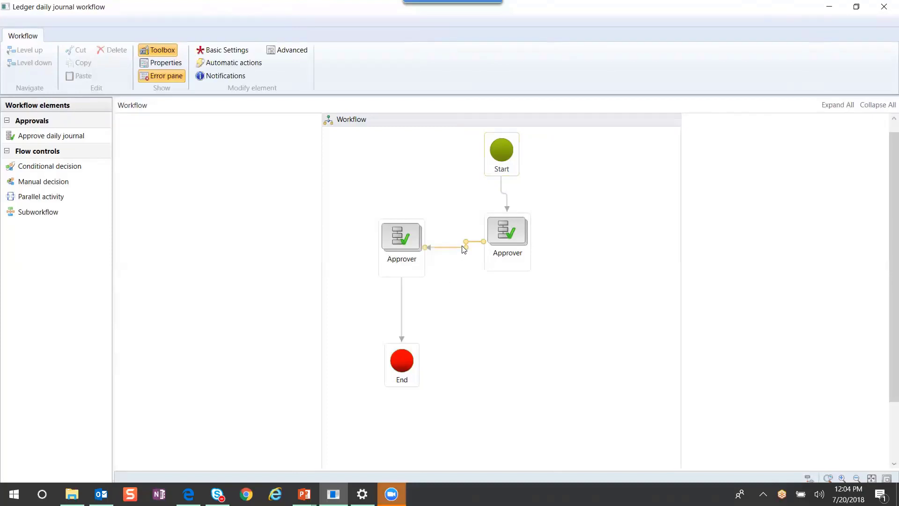
key("Delete")
left_click(505, 208)
key("Delete")
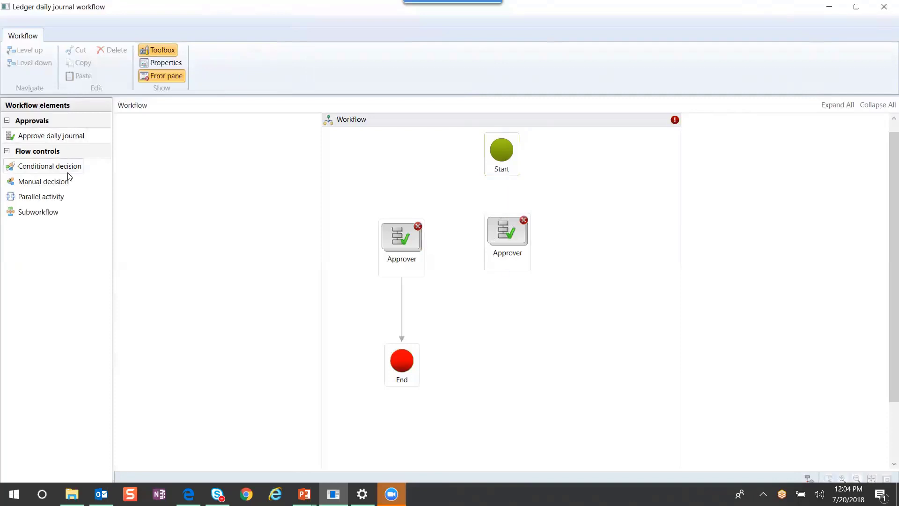
Place a Conditional decision below Start, connect Start to it, and route True to the left Approver
left_click_drag(69, 174, 467, 258)
left_click_drag(522, 243, 625, 261)
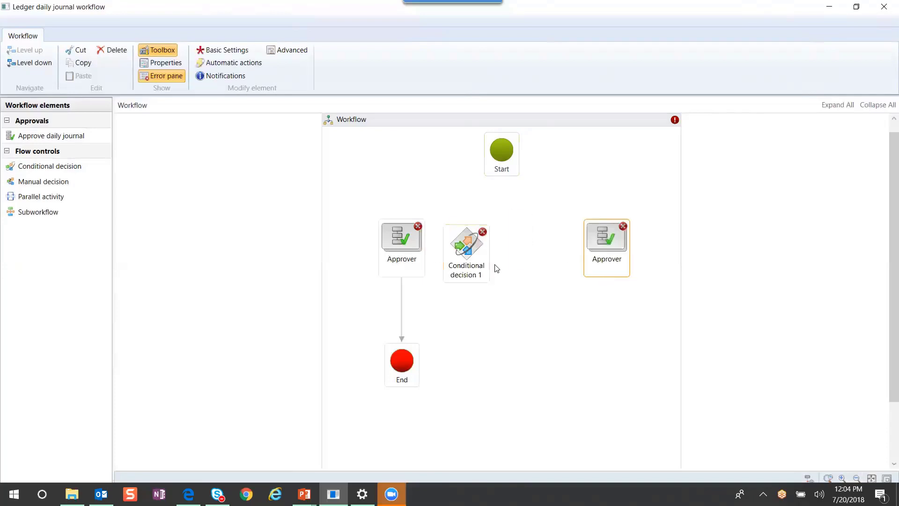
left_click_drag(455, 263, 490, 263)
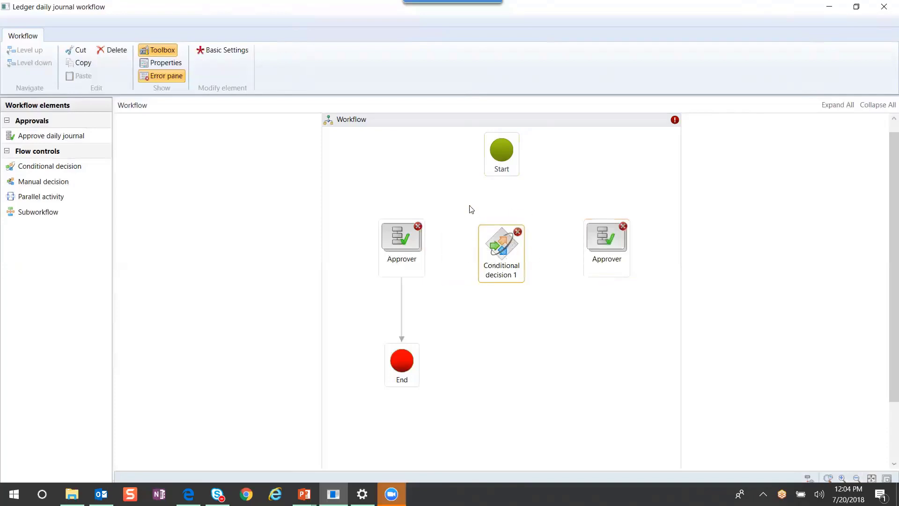
left_click_drag(501, 180, 501, 223)
left_click_drag(502, 176, 423, 250)
left_click_drag(479, 256, 424, 250)
left_click_drag(525, 252, 587, 249)
Route the decision's False branch to the right Approver and connect that Approver to End
left_click(521, 251)
left_click_drag(611, 280, 426, 376)
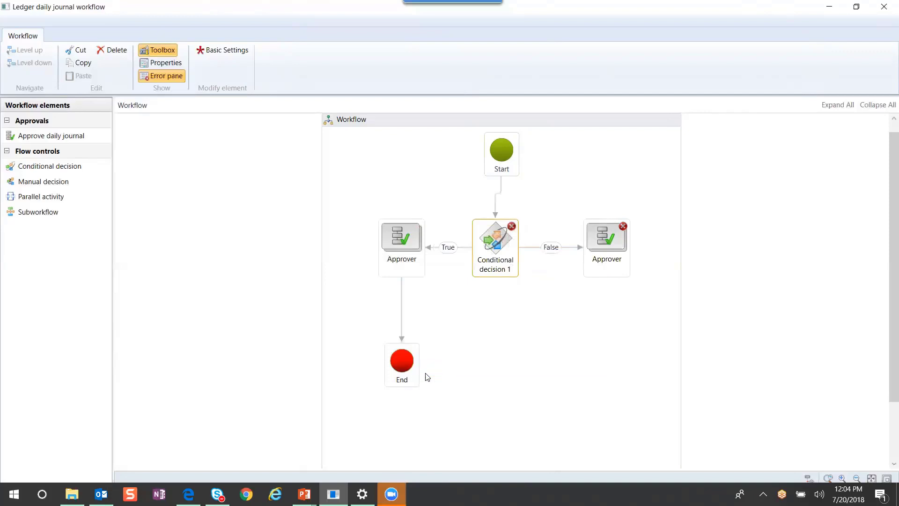
left_click_drag(608, 284, 419, 372)
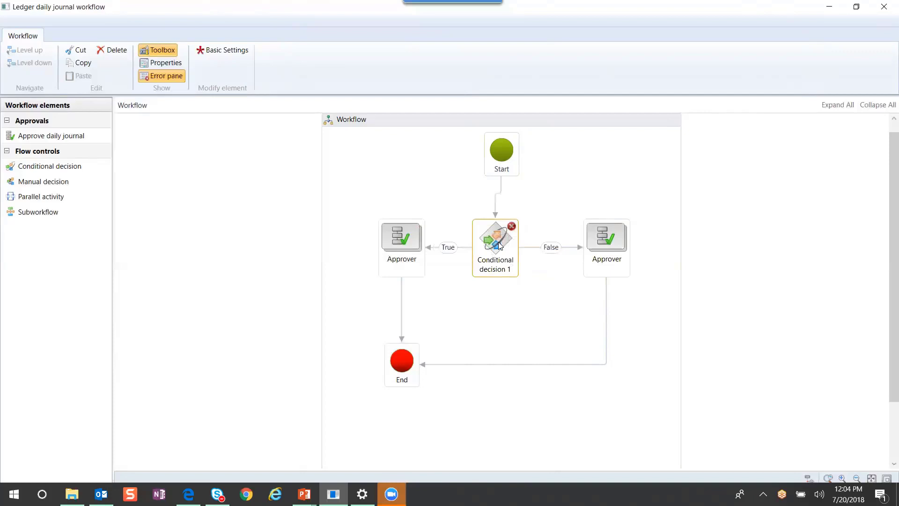
Add a Ledger journal table field condition to Conditional decision 1 in its Basic Settings
left_click(241, 52)
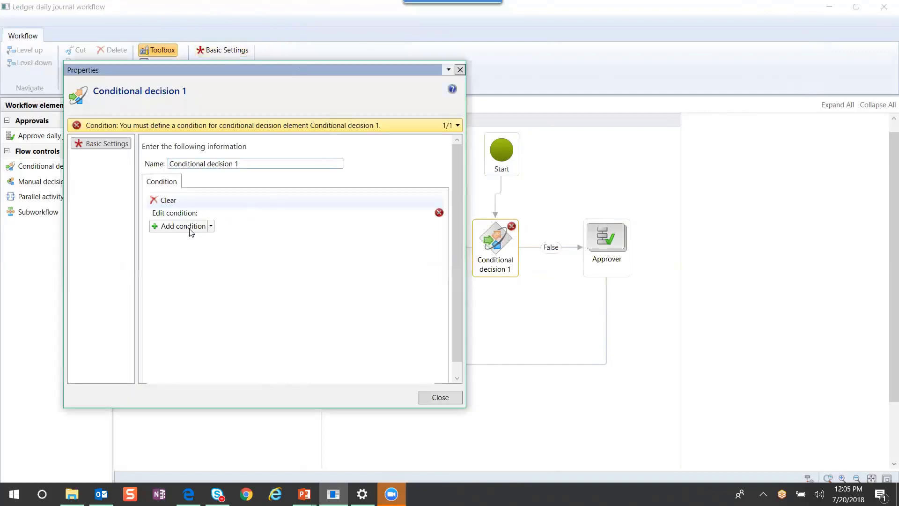
left_click(191, 231)
left_click(309, 227)
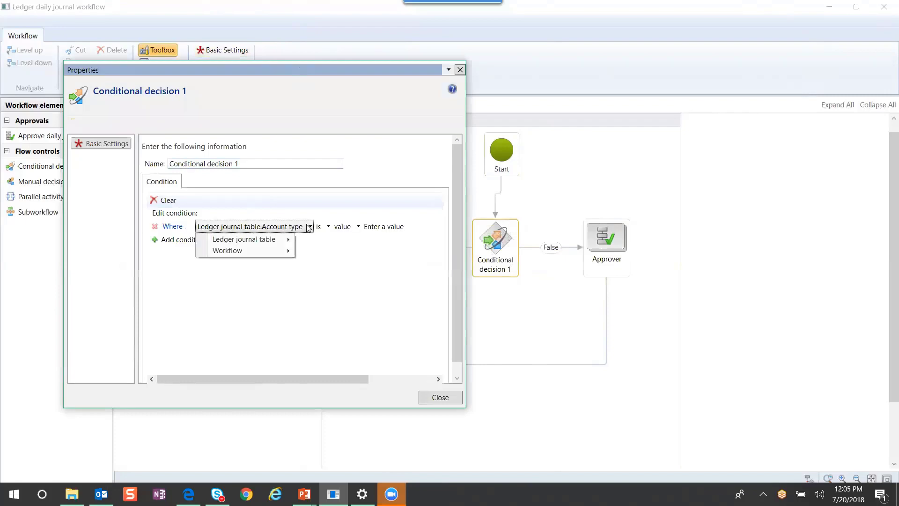
mouse_move(283, 241)
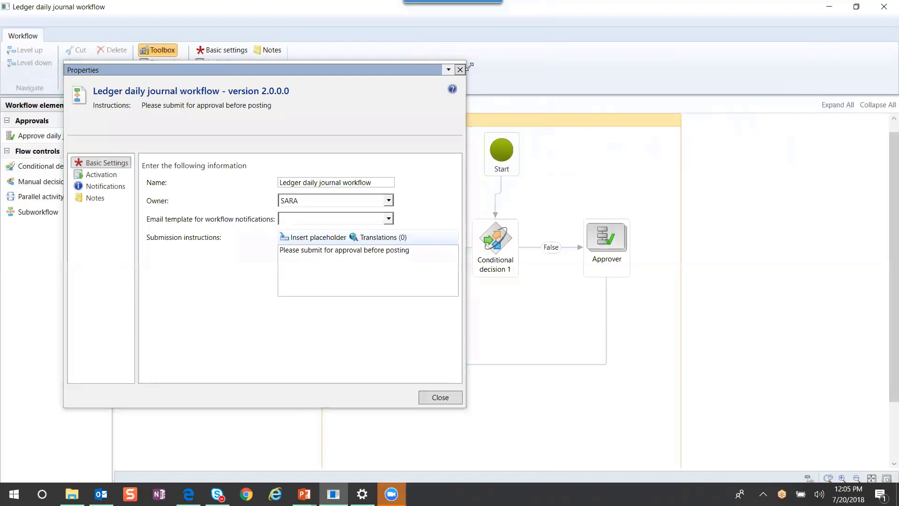
left_click(466, 67)
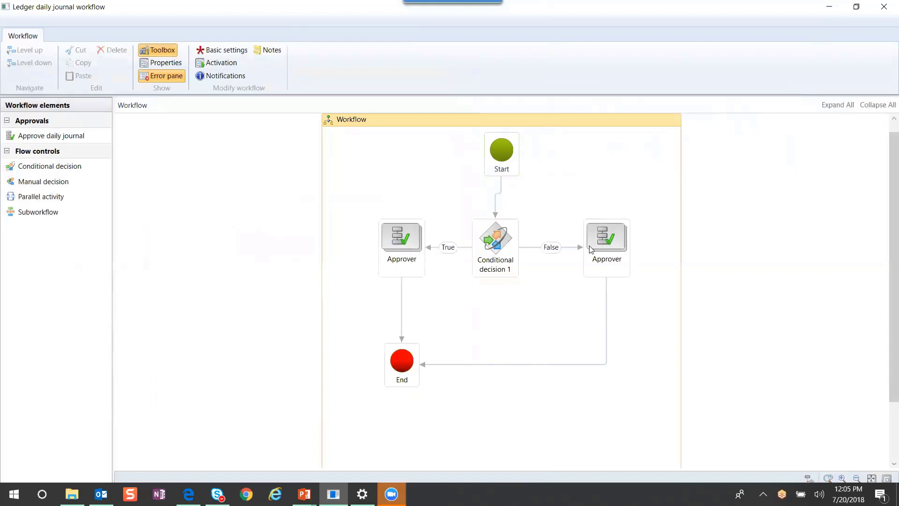
Check the left Approver's Final Approver step: two assigned users, Single approver completion policy
left_click(405, 258)
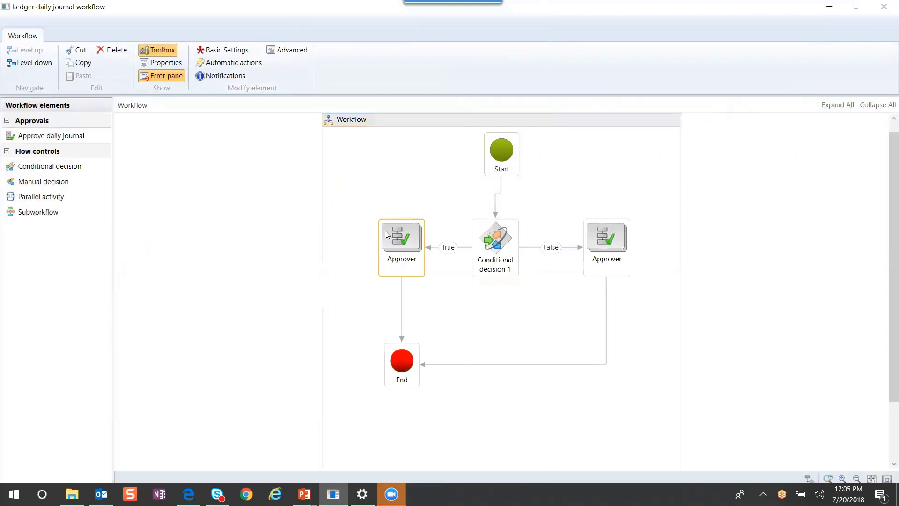
left_click(21, 62)
left_click(511, 298)
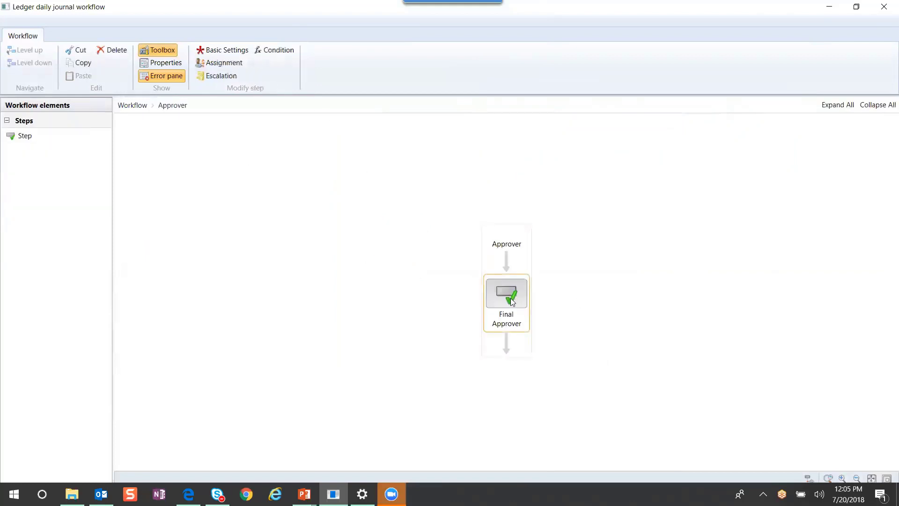
left_click(227, 60)
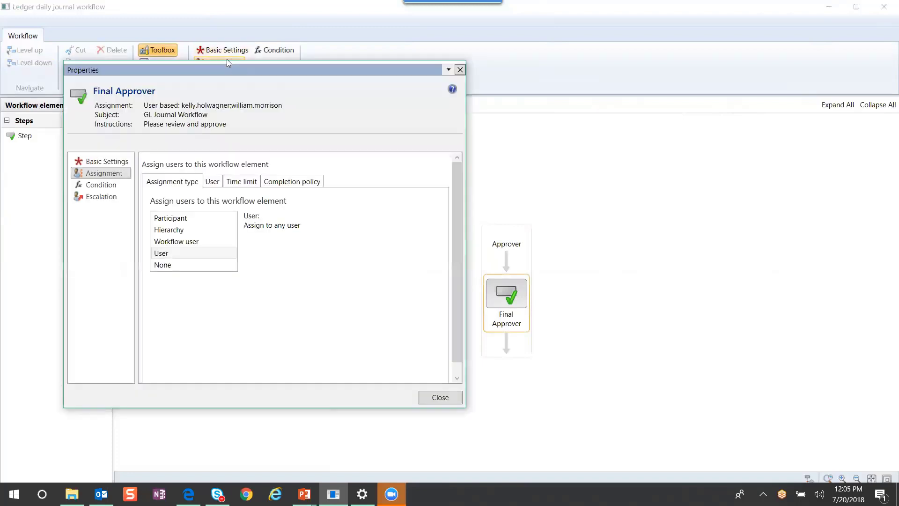
left_click(213, 182)
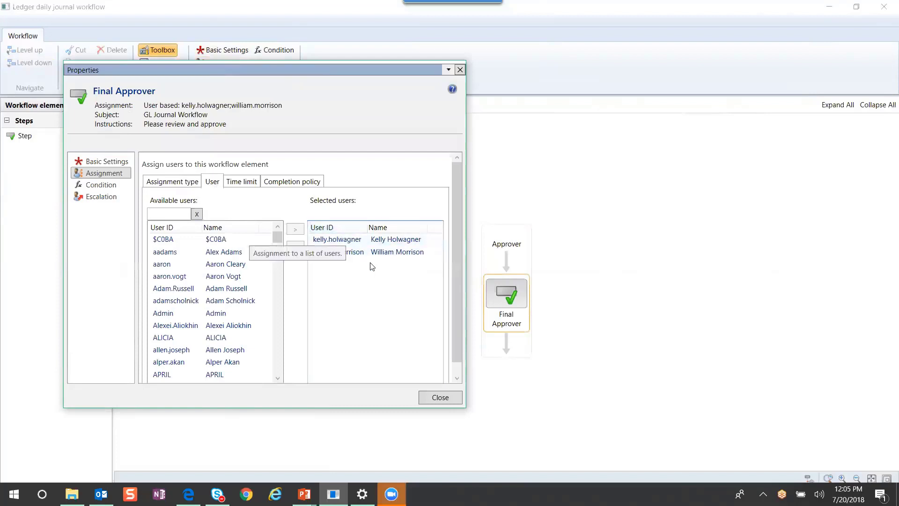
left_click(274, 182)
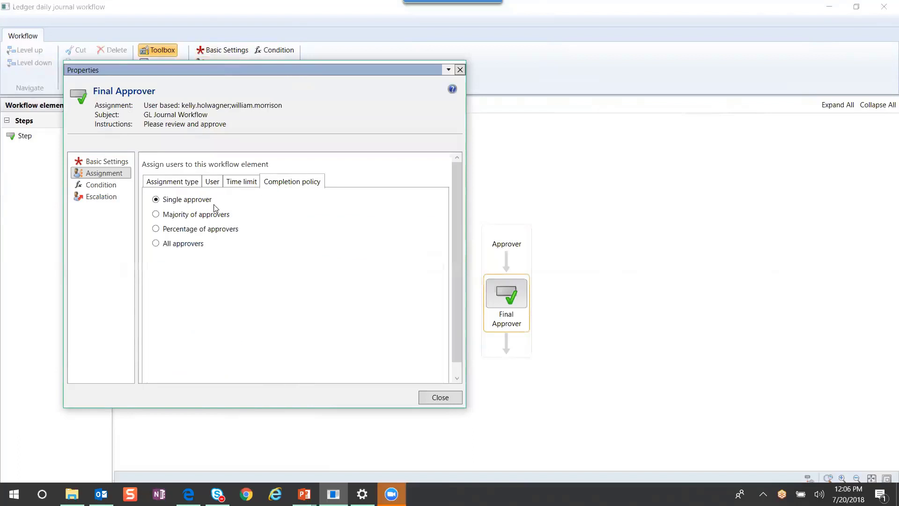
left_click(438, 397)
Go back up, then check the two users assigned to the right Approver's First Approver step
left_click(494, 260)
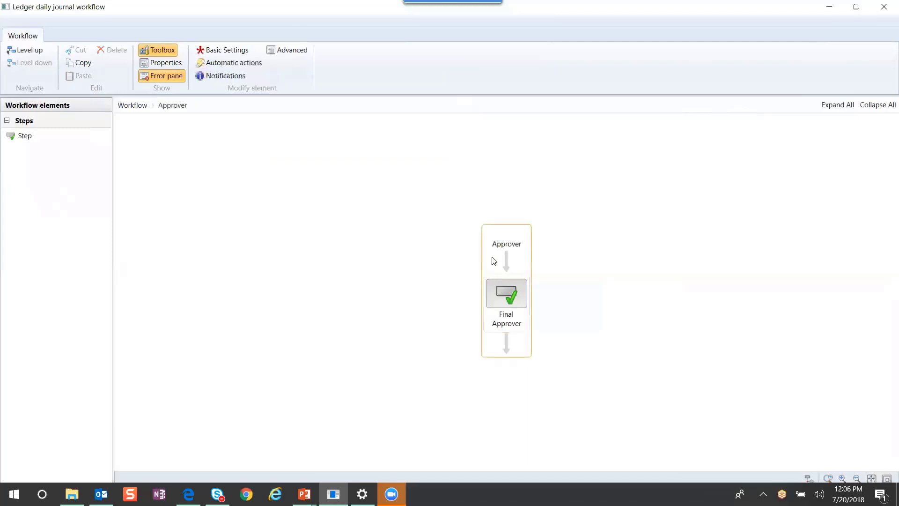
left_click(14, 50)
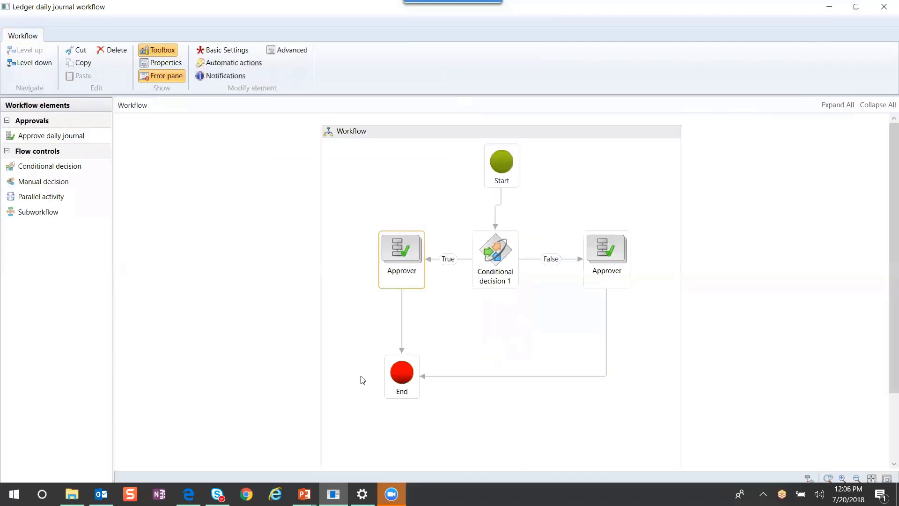
left_click(607, 269)
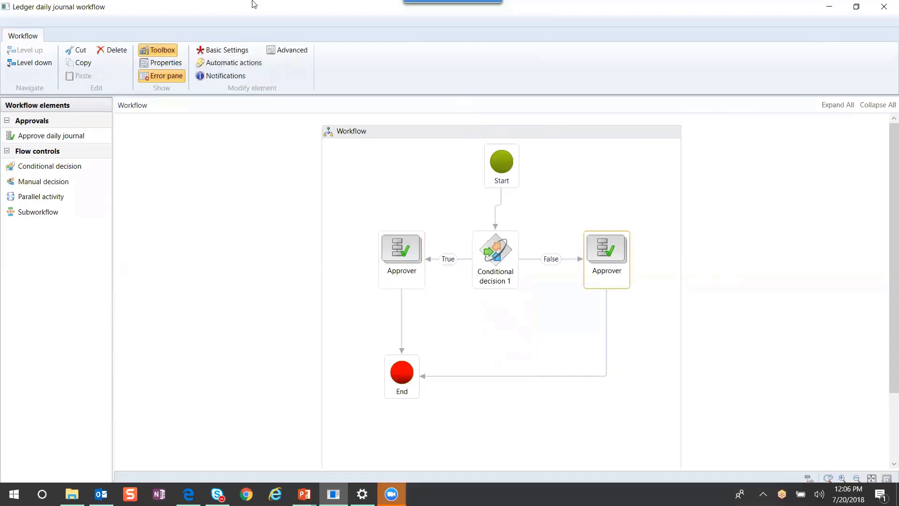
left_click(49, 62)
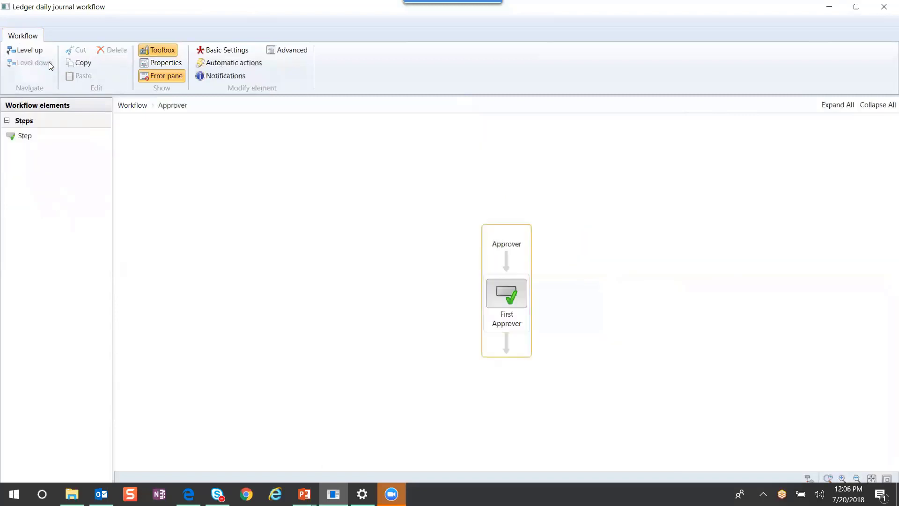
left_click(513, 304)
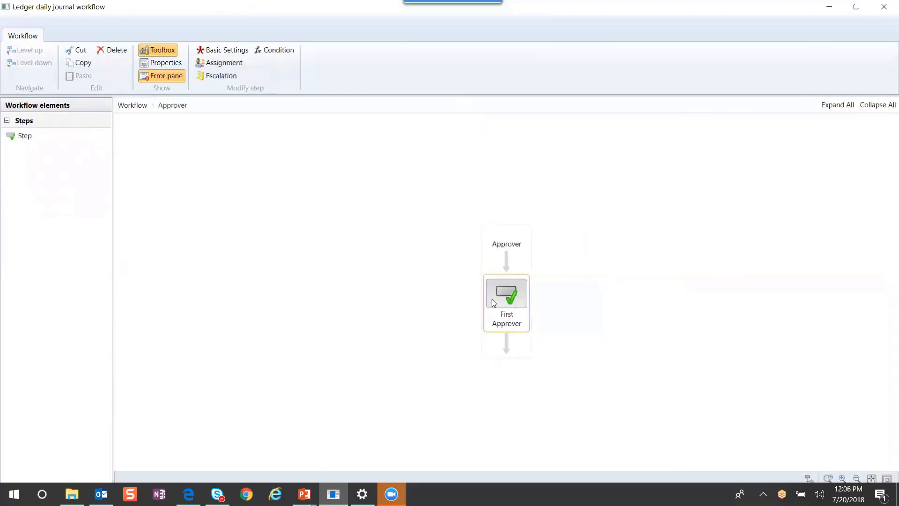
left_click(233, 63)
left_click(212, 182)
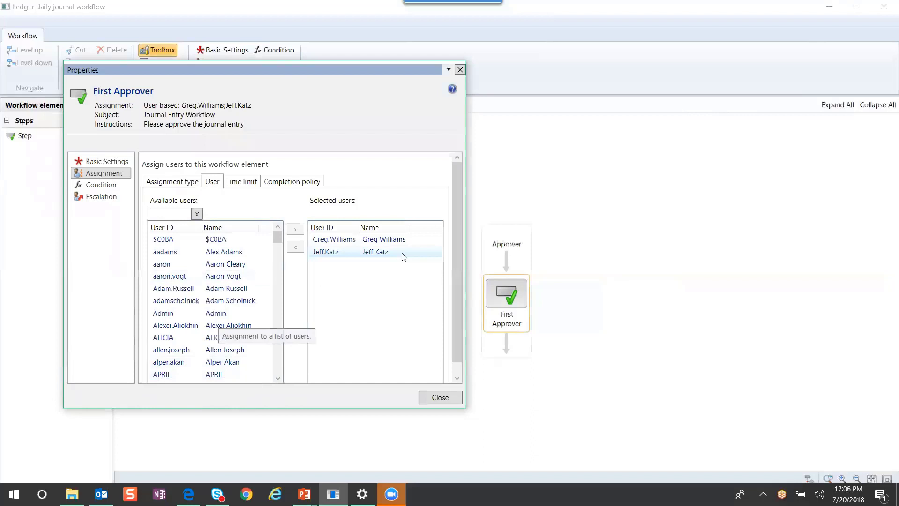
left_click(433, 397)
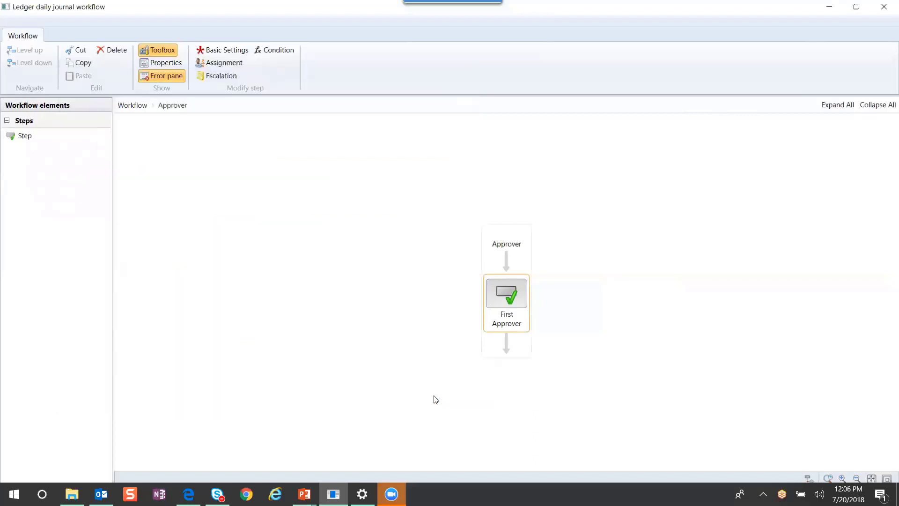
left_click(516, 261)
Level up to the top-level Ledger daily journal workflow diagram
left_click(33, 49)
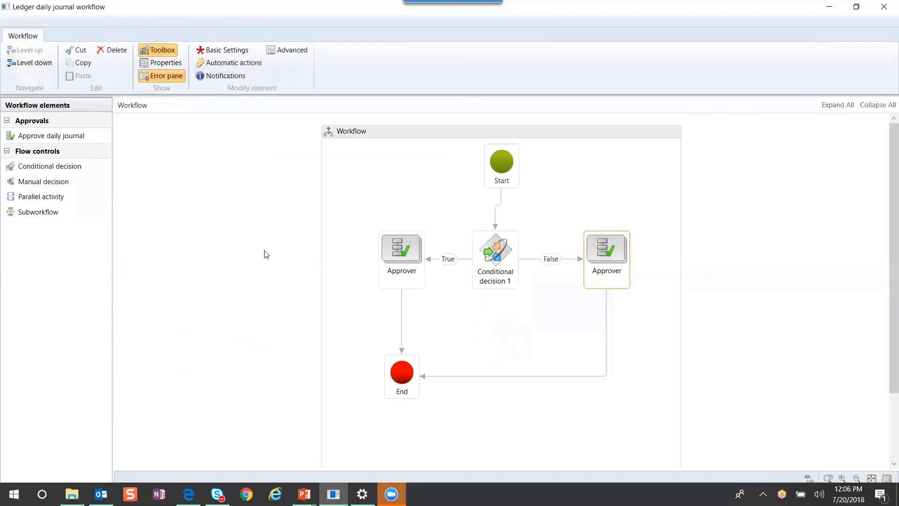